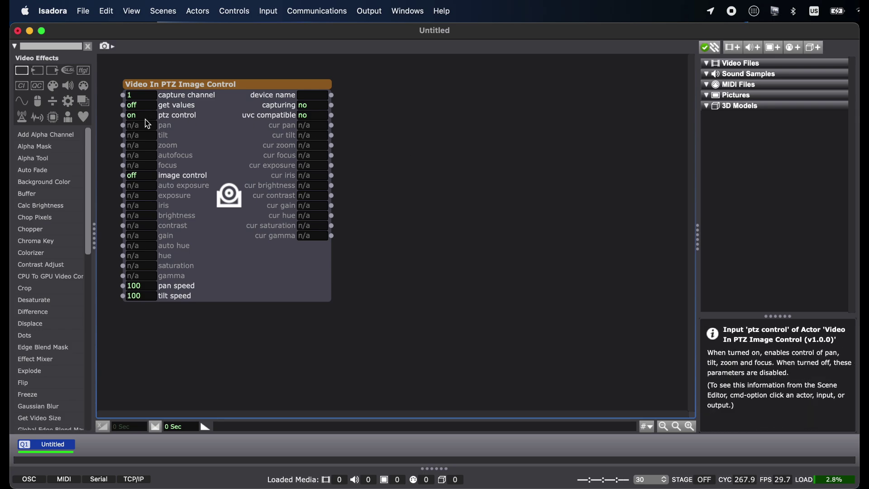
# Assign the Insta360 Link camera as the video input device for live capture channel 1 and start live capture
pyautogui.moveTo(147, 123)
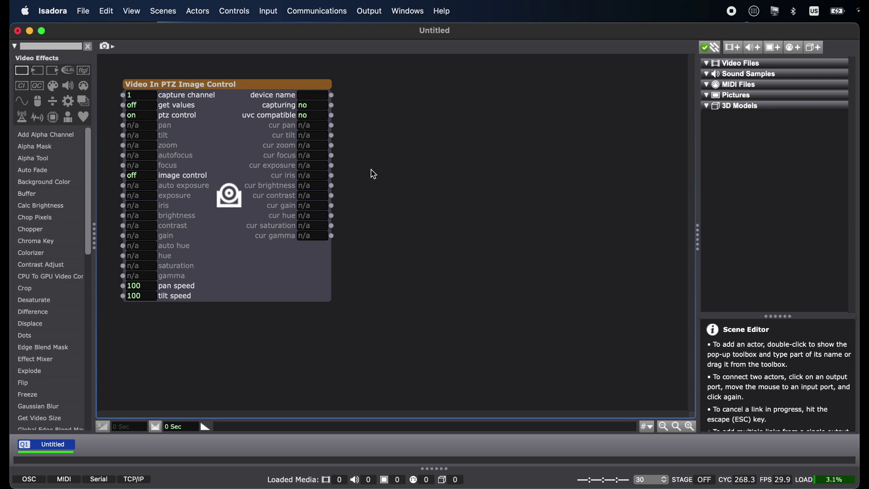
pyautogui.click(270, 12)
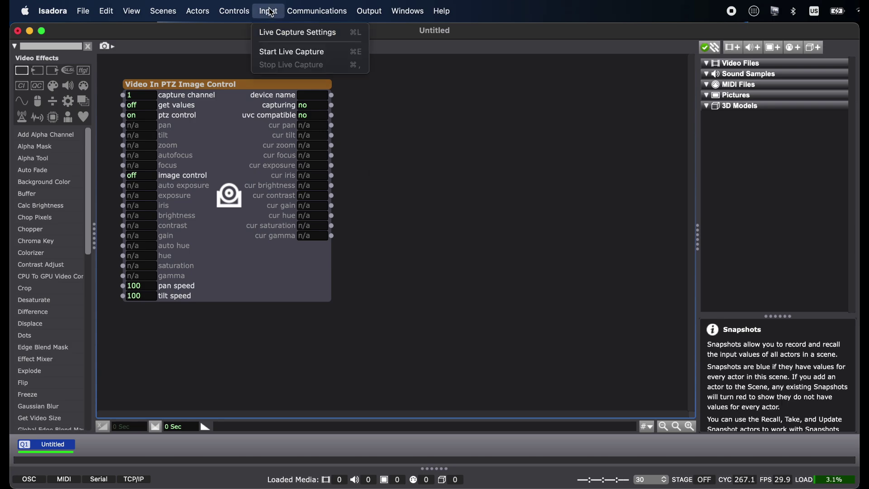
pyautogui.click(274, 33)
pyautogui.moveTo(388, 99); pyautogui.dragTo(397, 99)
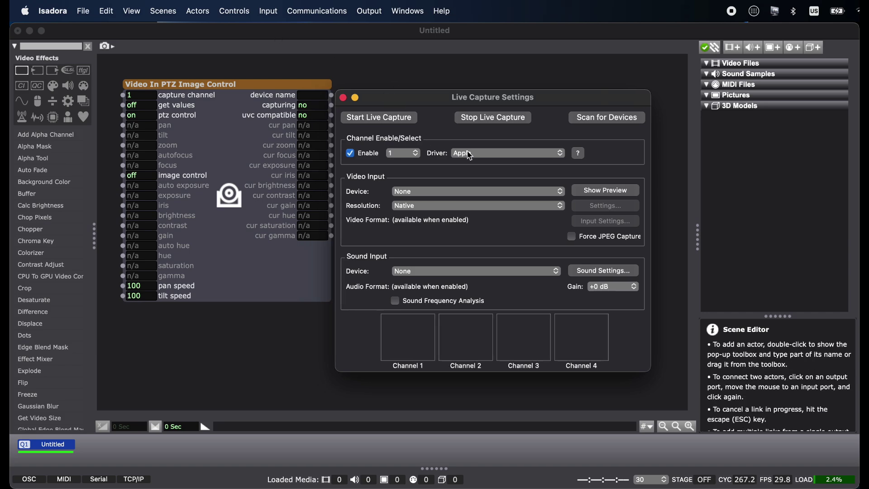
pyautogui.click(436, 196)
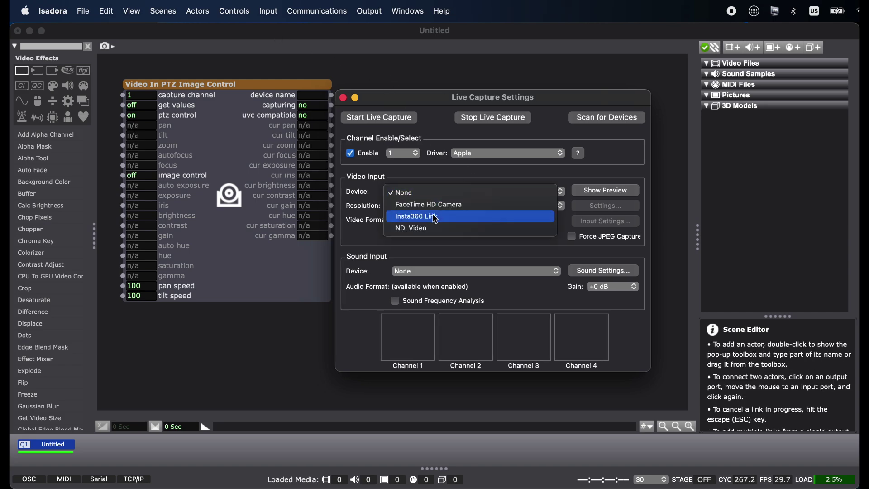
pyautogui.click(437, 218)
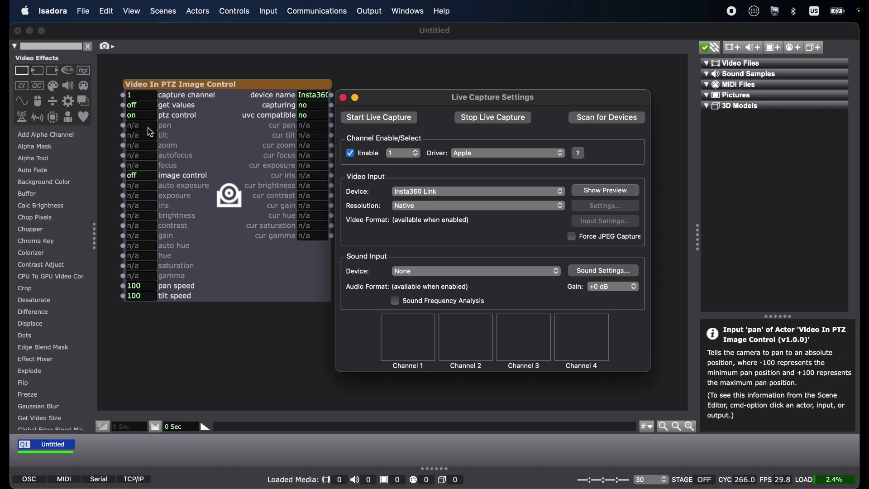
pyautogui.click(379, 121)
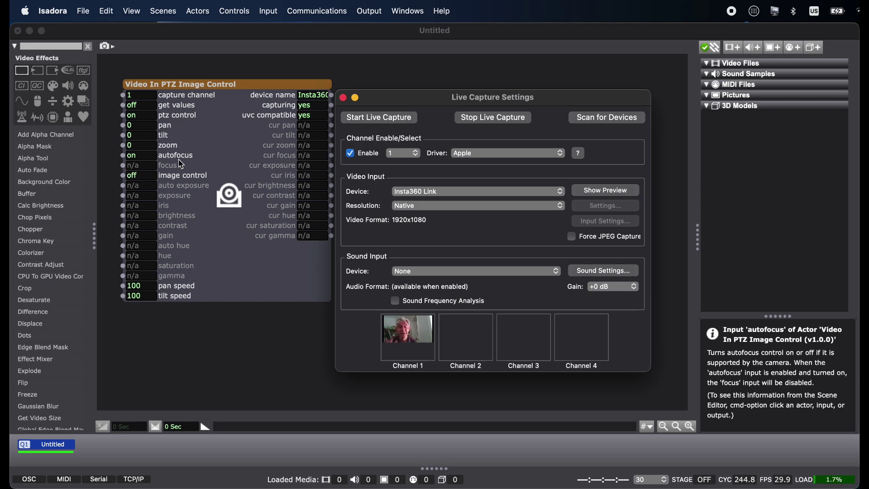
pyautogui.click(344, 100)
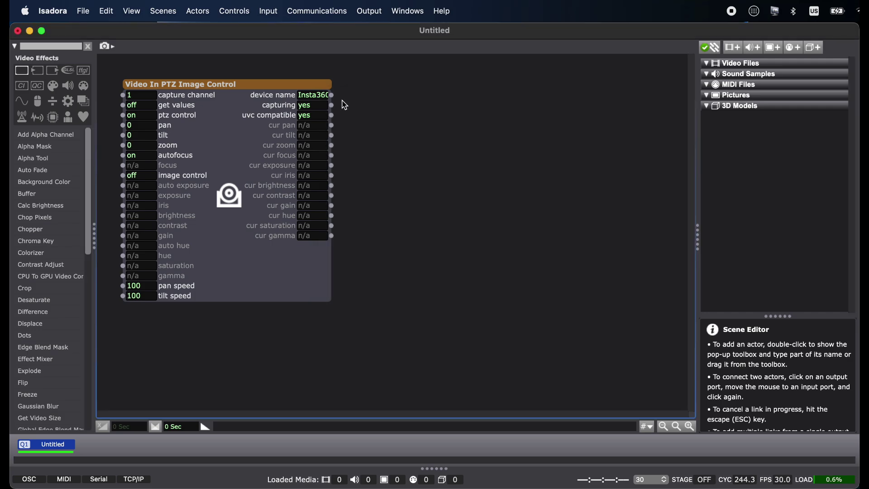
# Add a Video In Watcher actor to the scene beside the Video In PTZ Image Control actor
pyautogui.doubleClick(367, 95)
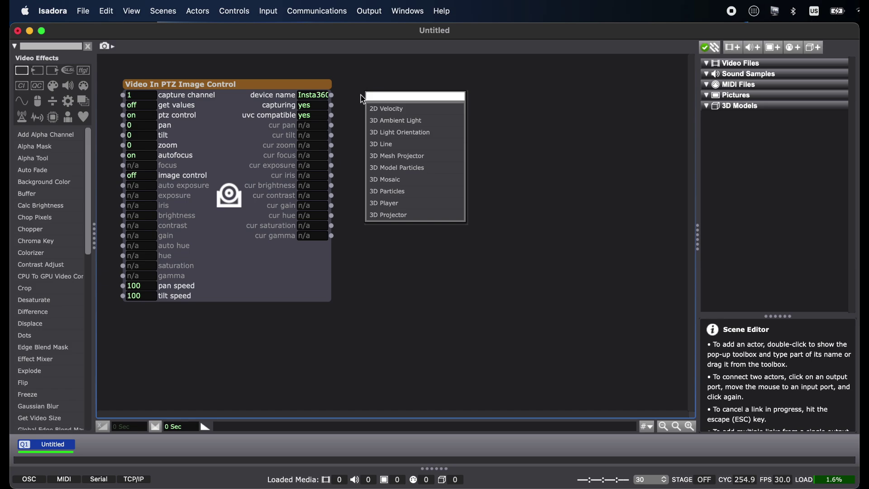
pyautogui.write('video in')
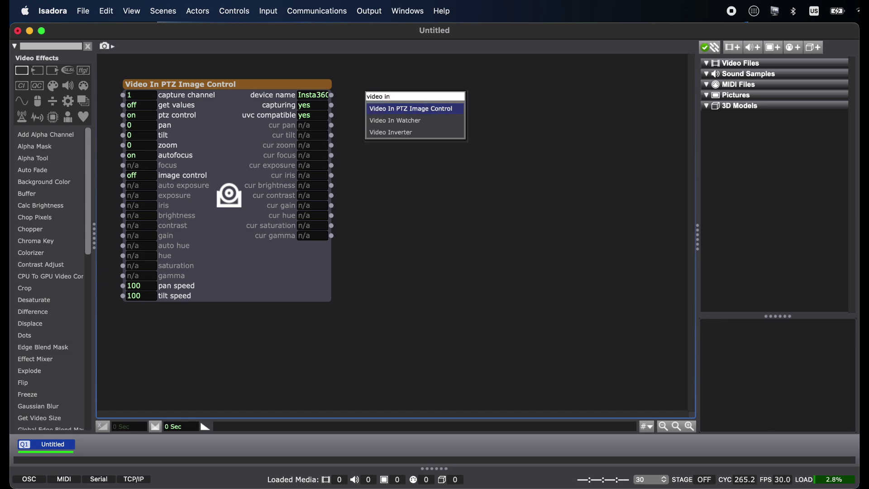
pyautogui.press('Down')
pyautogui.press('Return')
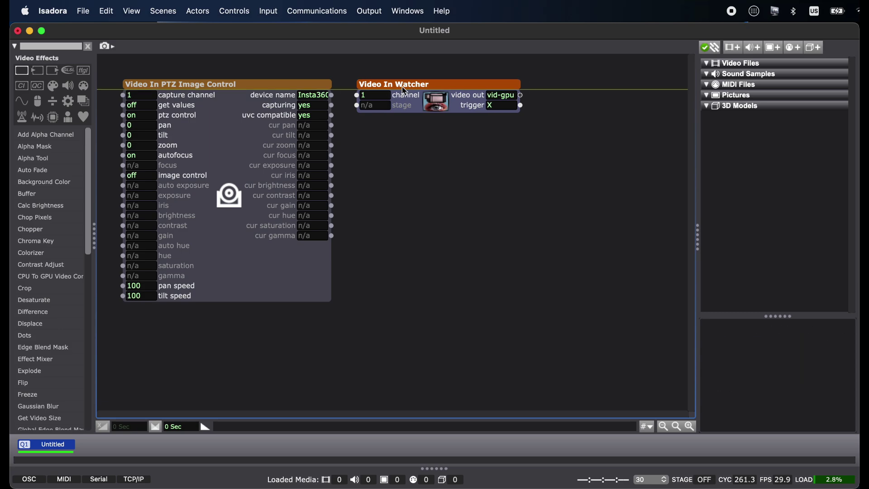
# Add a Projector actor and place it so its video input links to the Video In Watcher's video output
pyautogui.doubleClick(402, 138)
pyautogui.write('proj')
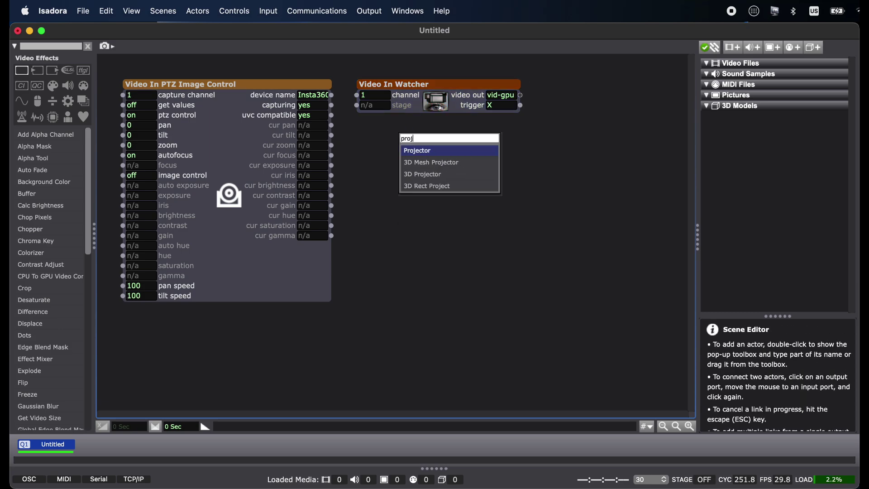
pyautogui.press('Return')
pyautogui.moveTo(433, 162); pyautogui.dragTo(584, 127)
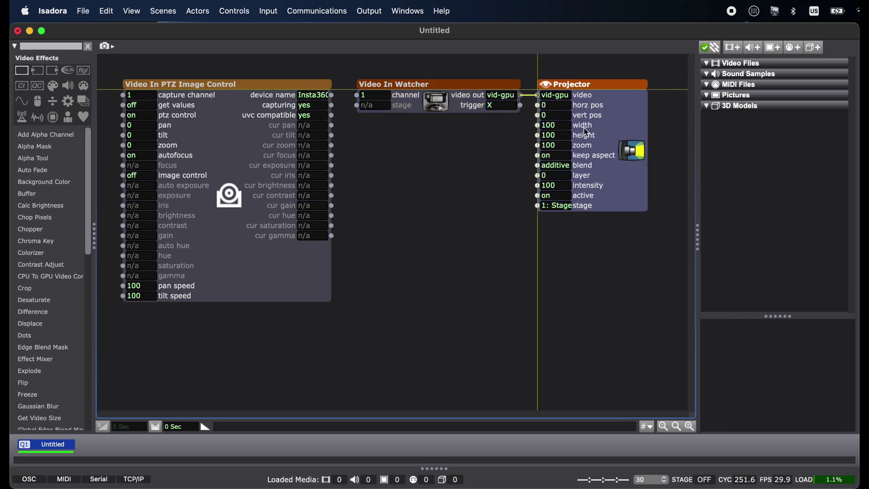
# Show the stages and move the Stage 1 window into the empty area below the Projector actor
pyautogui.click(369, 12)
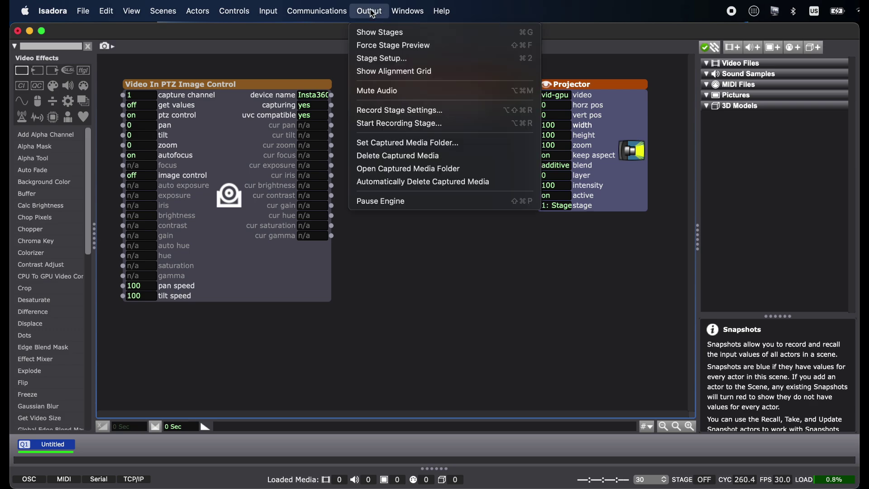
pyautogui.click(378, 32)
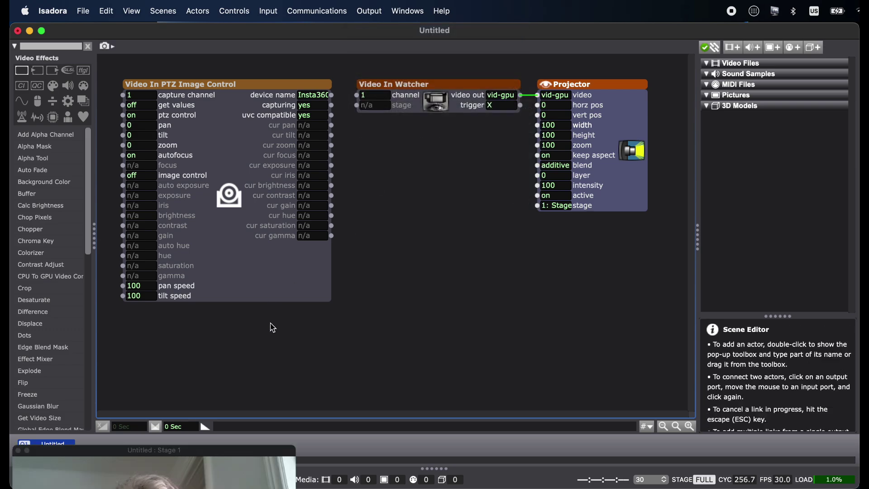
pyautogui.moveTo(238, 452); pyautogui.dragTo(623, 244)
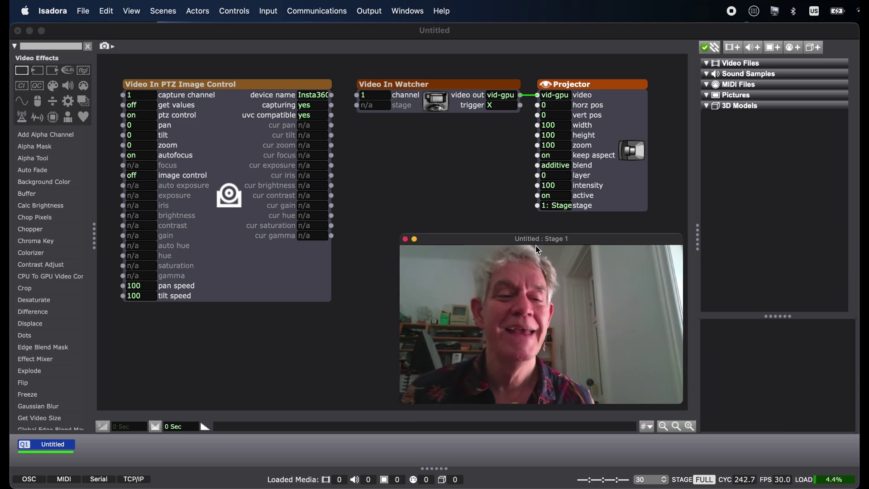
# Adjust the camera's pan to about 0.6 and tilt to about 8.3 in the Video In PTZ Image Control actor
pyautogui.moveTo(147, 126)
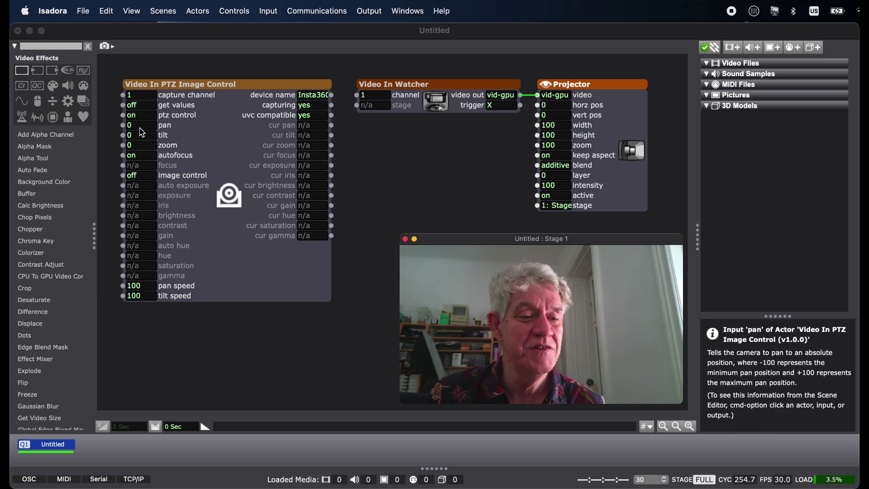
pyautogui.click(135, 129)
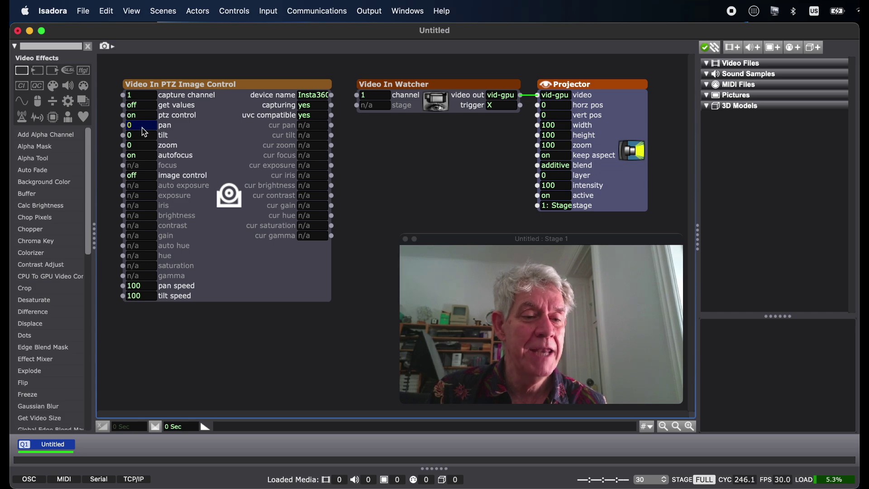
pyautogui.moveTo(143, 128); pyautogui.dragTo(151, 93)
pyautogui.moveTo(140, 145); pyautogui.dragTo(180, 274)
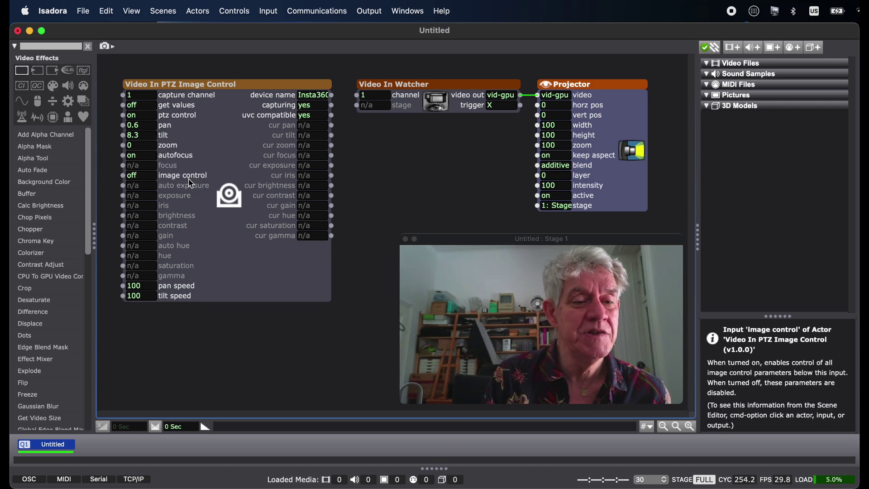
# Turn on image control in the Video In PTZ Image Control actor, try a lower brightness, and set it back to 50
pyautogui.click(147, 178)
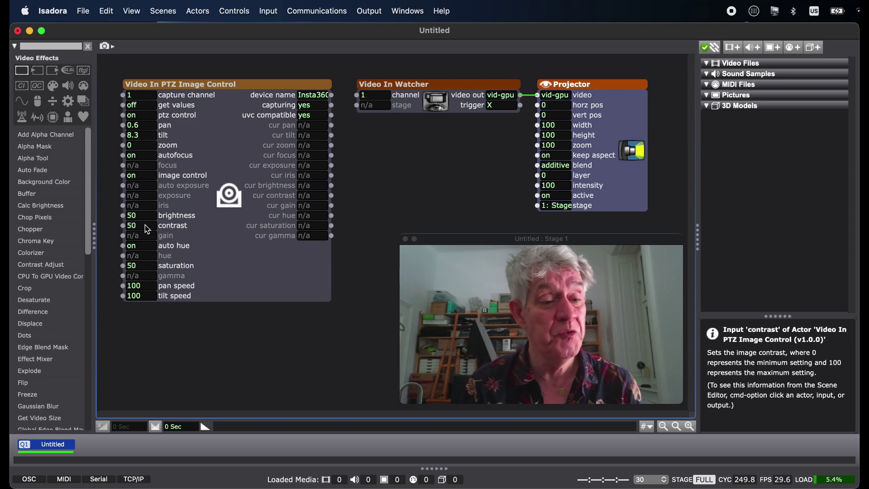
pyautogui.moveTo(122, 218)
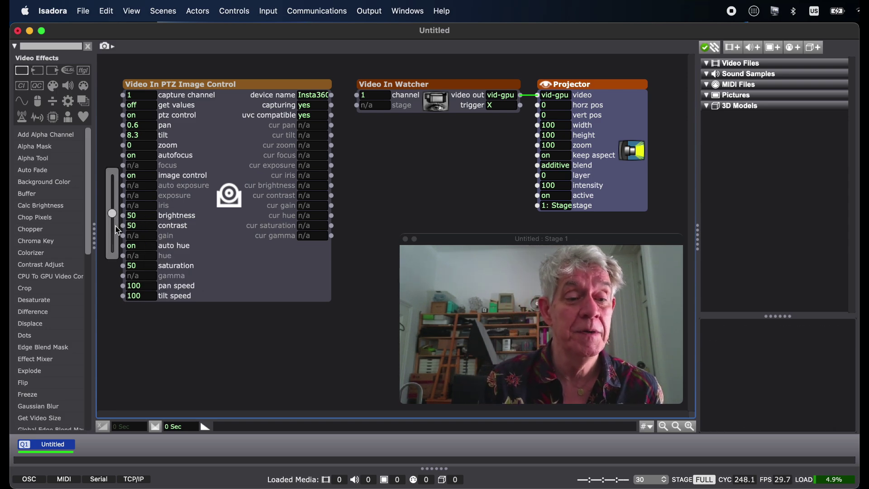
pyautogui.moveTo(116, 226)
pyautogui.mouseDown()
pyautogui.moveTo(122, 164)
pyautogui.moveTo(121, 222)
pyautogui.mouseUp()
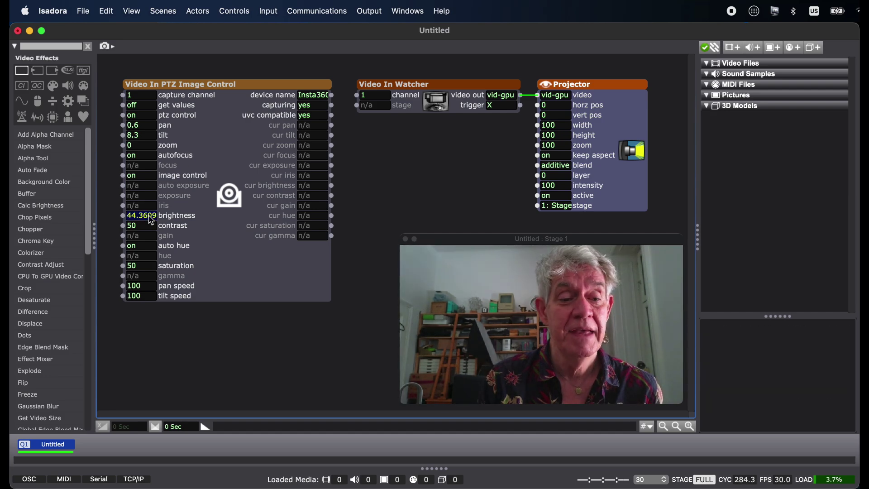
pyautogui.doubleClick(151, 216)
pyautogui.write('50')
pyautogui.press('Return')
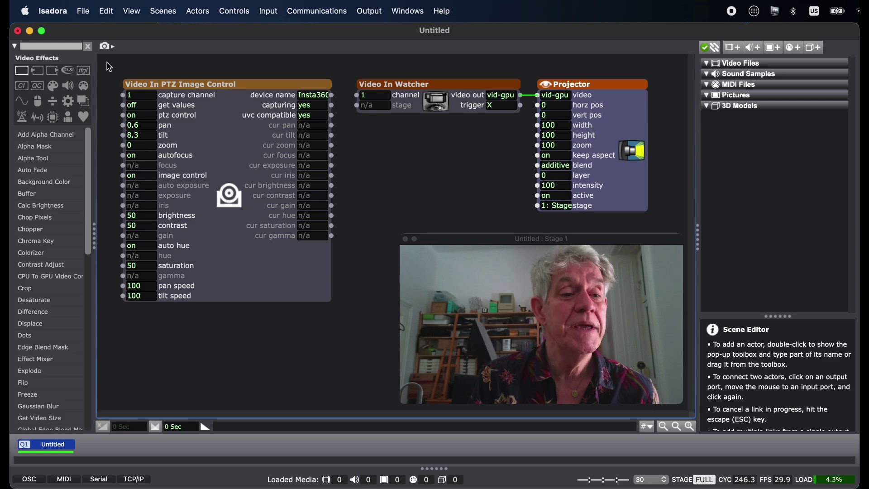
# Aim the camera at the lamp with pan about -33.2, tilt about 11.3 and zoom about 62.4, and take a snapshot
pyautogui.click(145, 127)
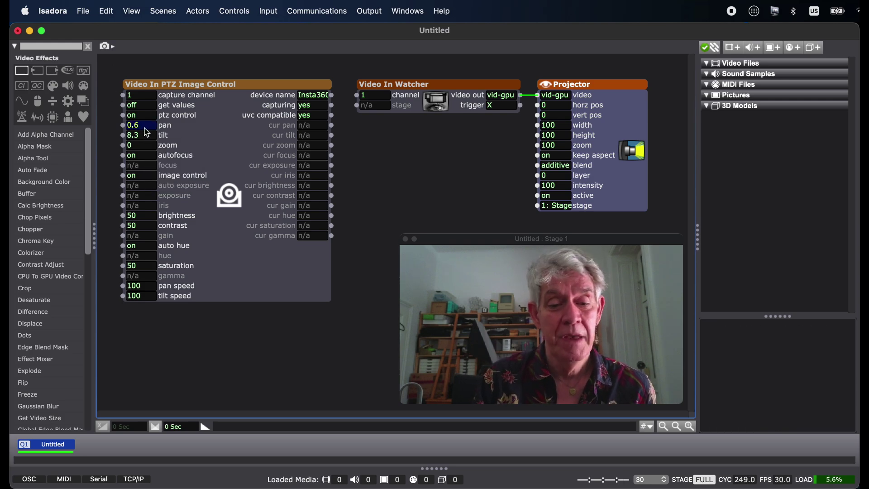
pyautogui.moveTo(147, 133); pyautogui.dragTo(153, 284)
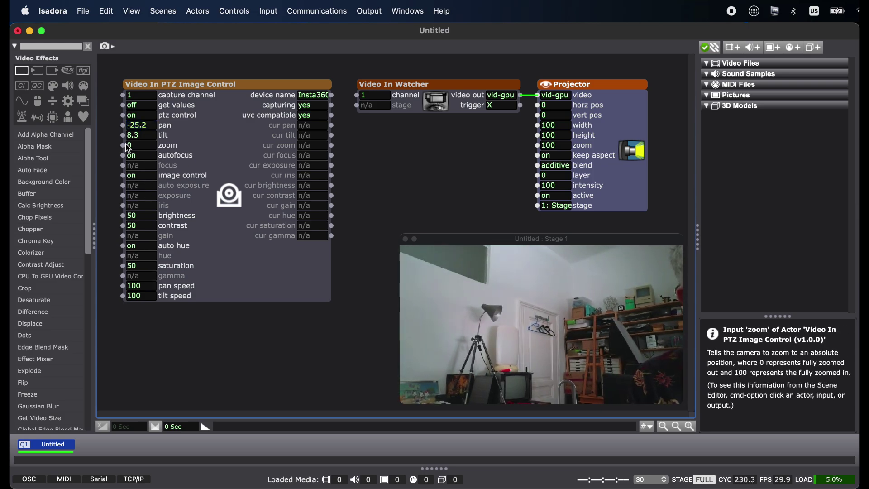
pyautogui.moveTo(136, 136)
pyautogui.mouseDown()
pyautogui.moveTo(137, 107)
pyautogui.moveTo(142, 155)
pyautogui.moveTo(114, 153)
pyautogui.moveTo(116, 136)
pyautogui.moveTo(142, 135)
pyautogui.moveTo(145, 147)
pyautogui.mouseUp()
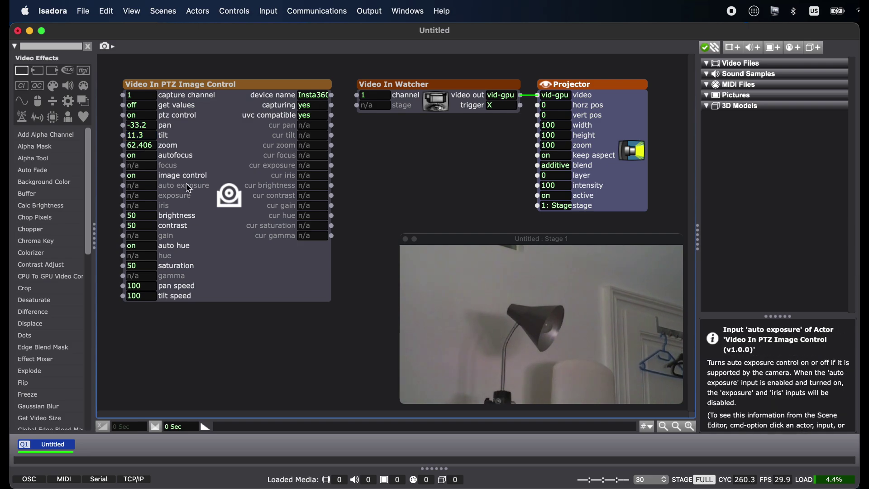
pyautogui.click(106, 46)
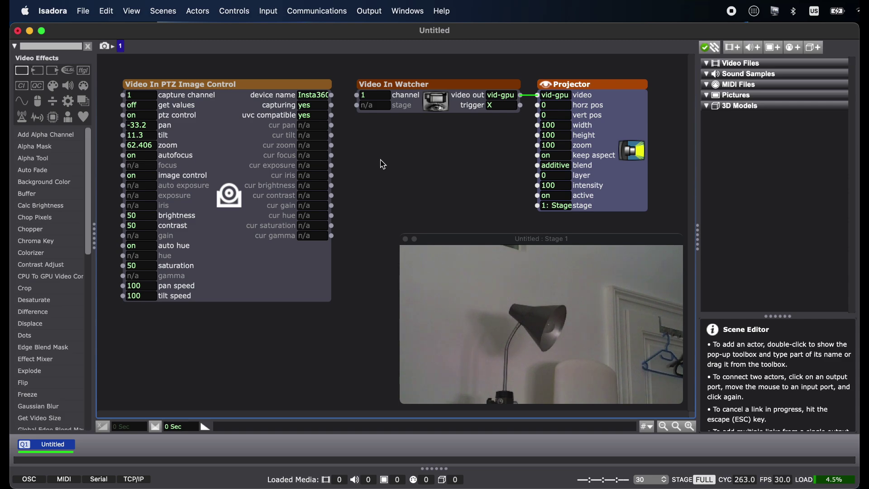
# Reset the camera's pan, tilt and zoom values to 0
pyautogui.click(148, 126)
pyautogui.write('0')
pyautogui.press('Tab')
pyautogui.write('0')
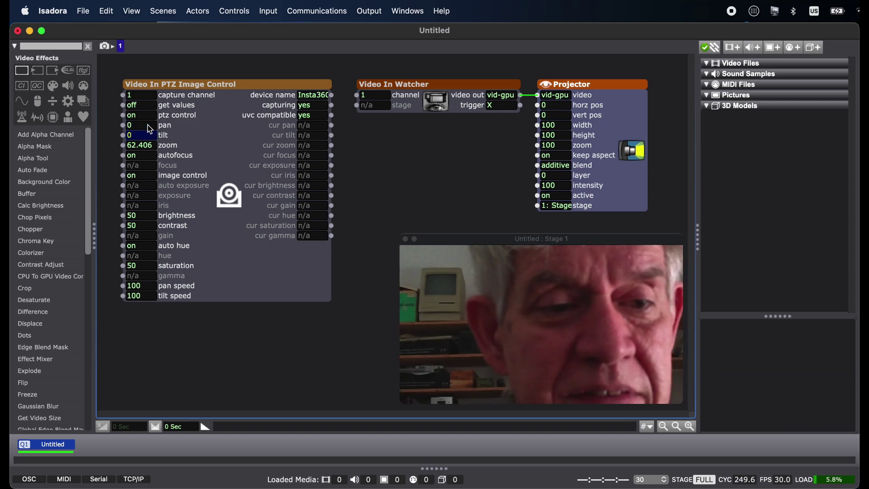
pyautogui.press('Tab')
pyautogui.write('0')
pyautogui.press('Return')
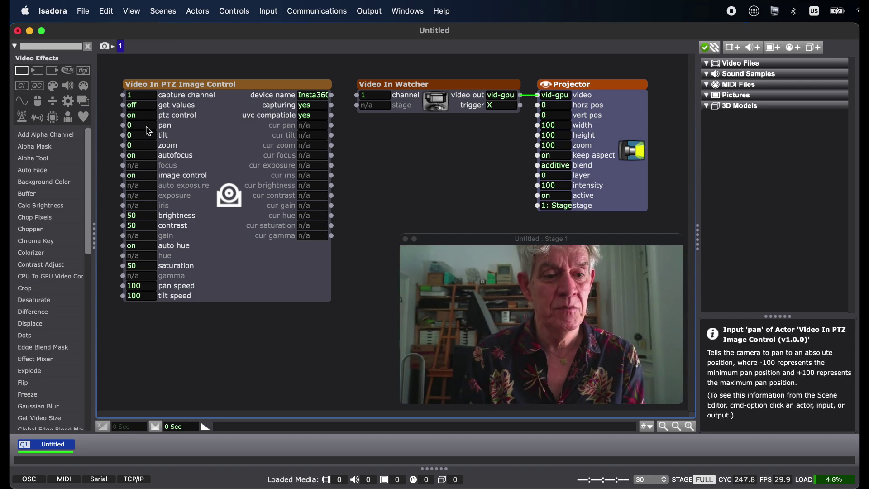
# Frame the presenter with tilt about 7.6 and pan about 5.9, and take a second snapshot
pyautogui.moveTo(146, 137); pyautogui.dragTo(153, 91)
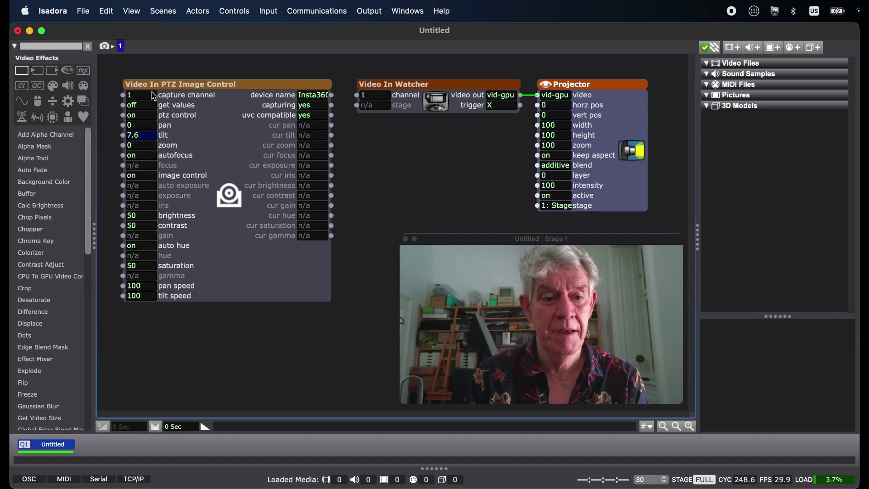
pyautogui.moveTo(147, 127); pyautogui.dragTo(155, 93)
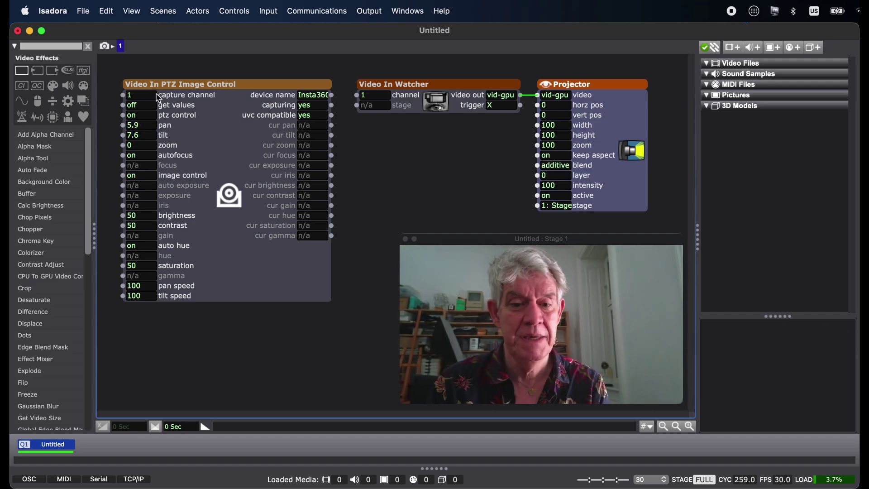
pyautogui.click(106, 48)
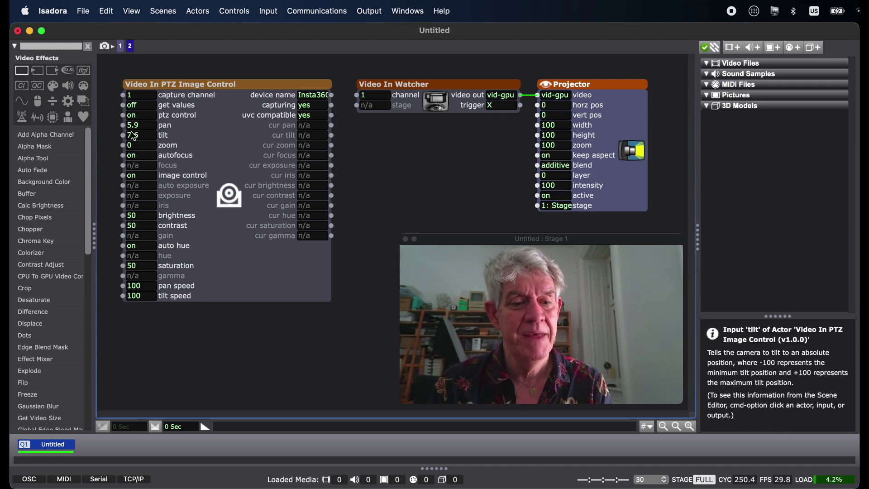
# Aim the camera at the window lamp with pan about 59.2, tilt about 18.6 and zoom about 23.7, and take a third snapshot
pyautogui.moveTo(123, 128)
pyautogui.moveTo(112, 122); pyautogui.dragTo(150, 71)
pyautogui.moveTo(144, 125); pyautogui.dragTo(154, 97)
pyautogui.moveTo(146, 146); pyautogui.dragTo(165, 9)
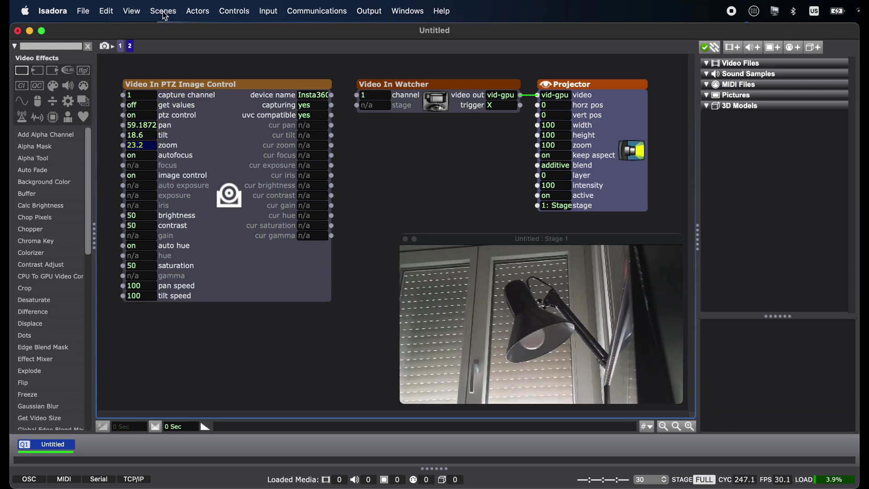
pyautogui.click(106, 46)
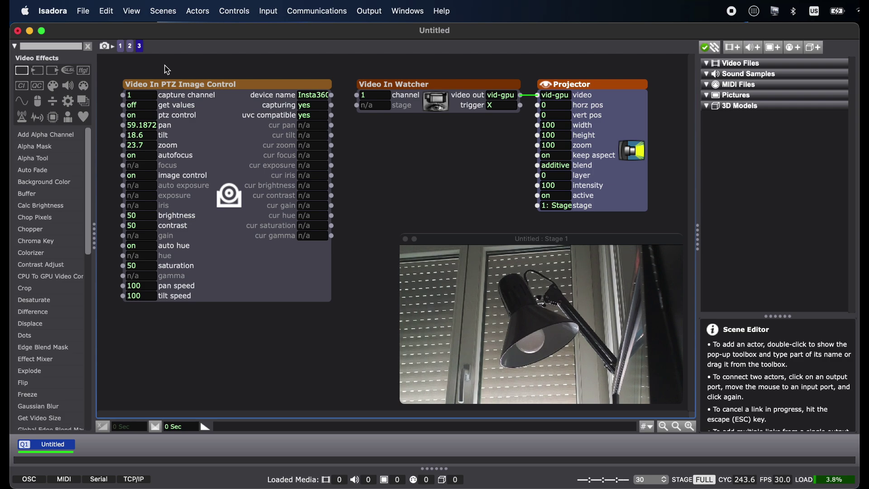
# Test the camera positions by recalling snapshots 1, 2 and 3, and alternate between 2 and 3, ending on 2
pyautogui.click(123, 53)
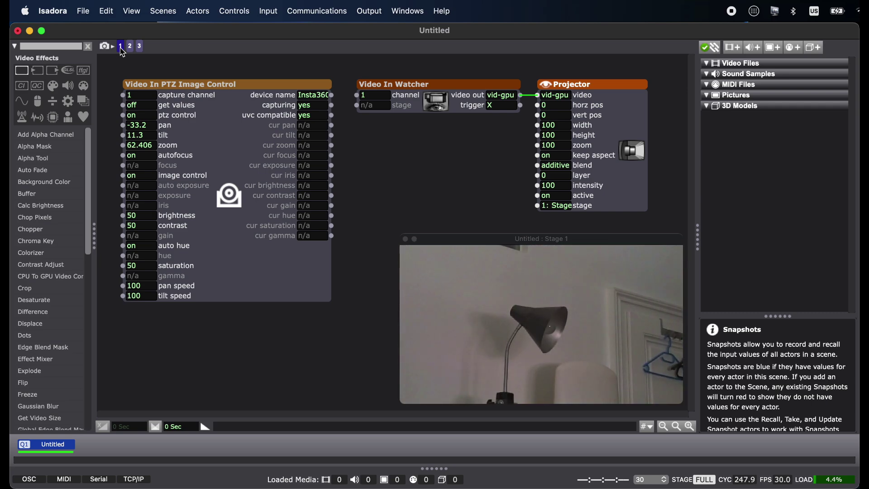
pyautogui.click(130, 48)
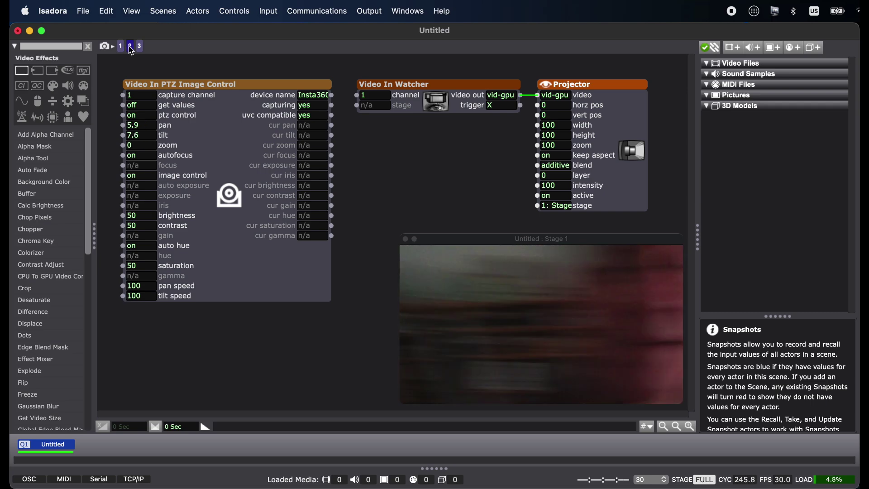
pyautogui.click(140, 47)
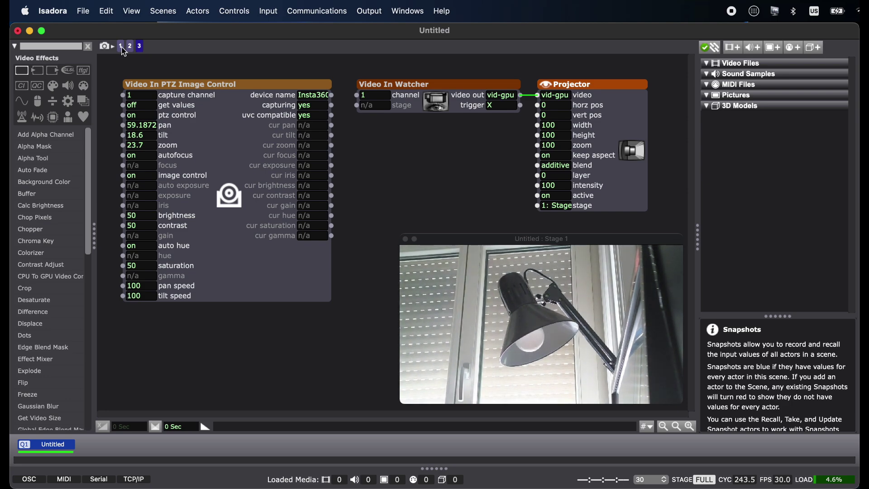
pyautogui.click(131, 48)
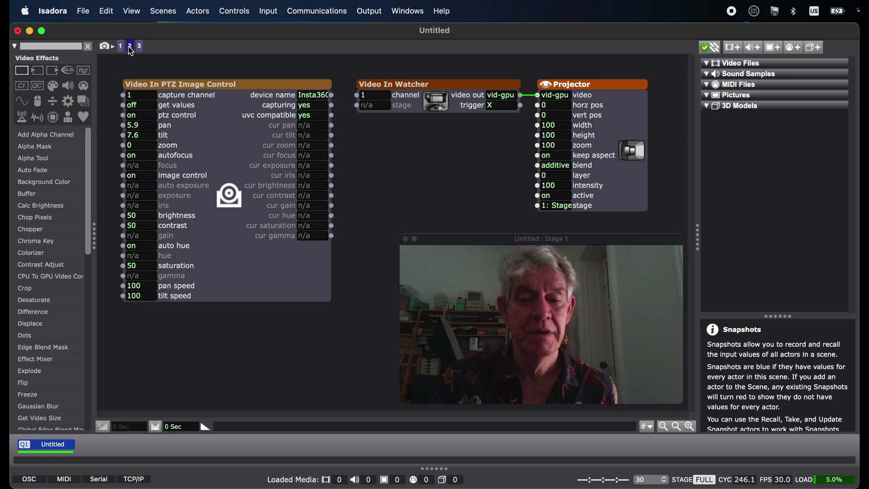
pyautogui.click(141, 48)
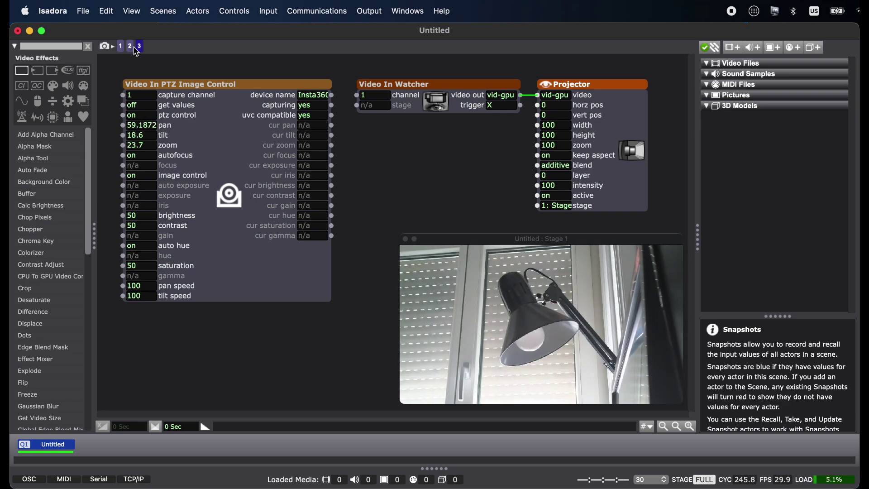
pyautogui.click(130, 47)
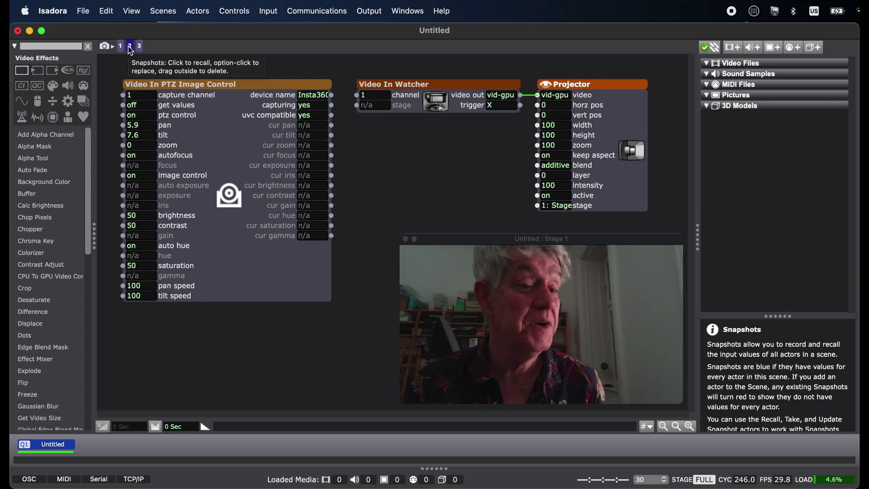